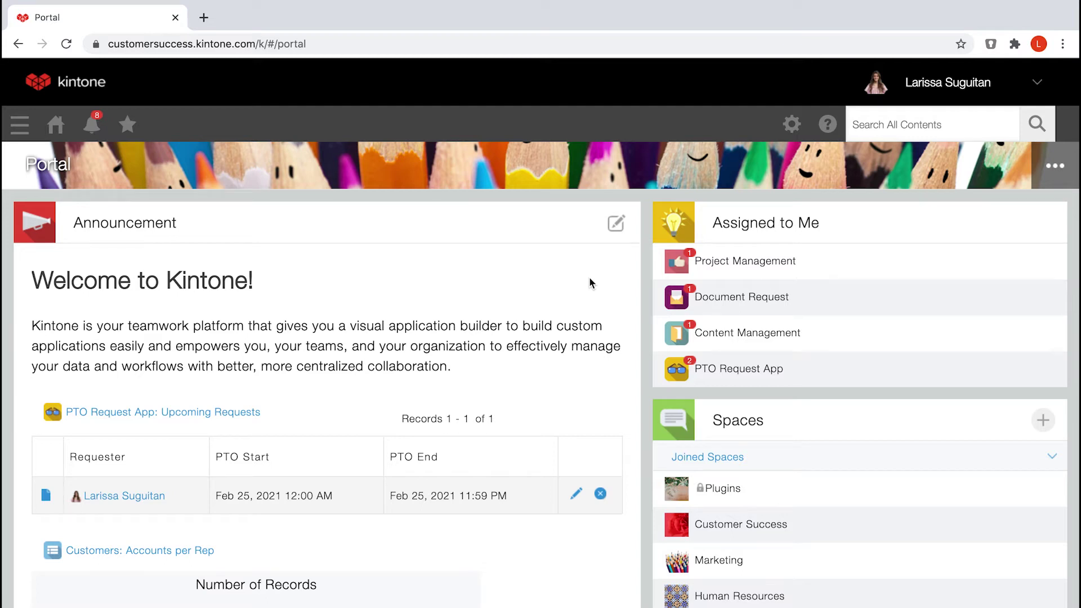
- Open the portal's settings menu from the top-bar gear icon
click(794, 126)
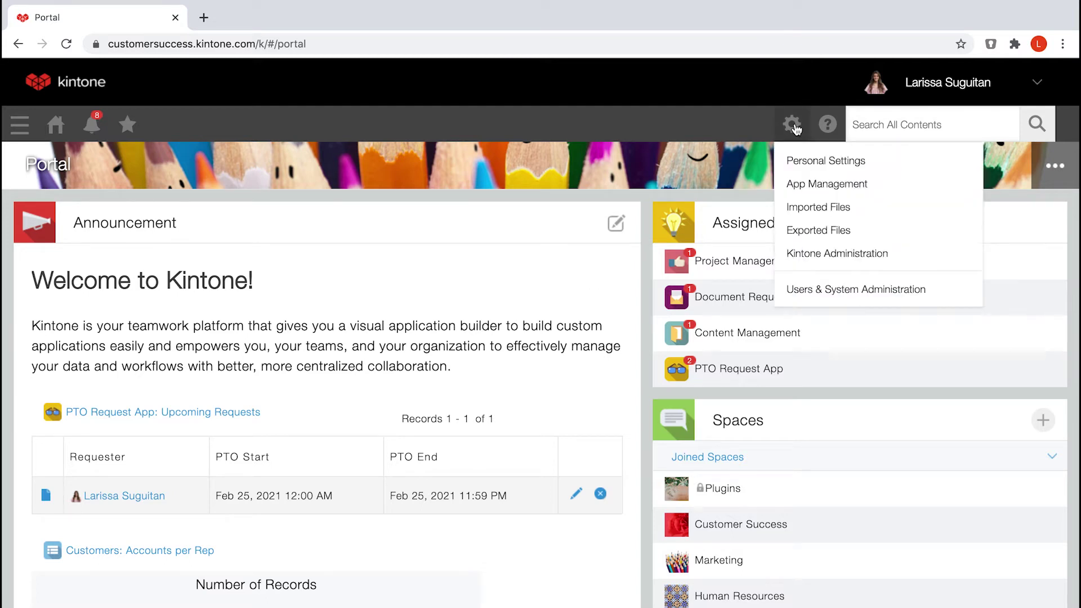
- Enter Users & System Administration from the settings menu
click(856, 289)
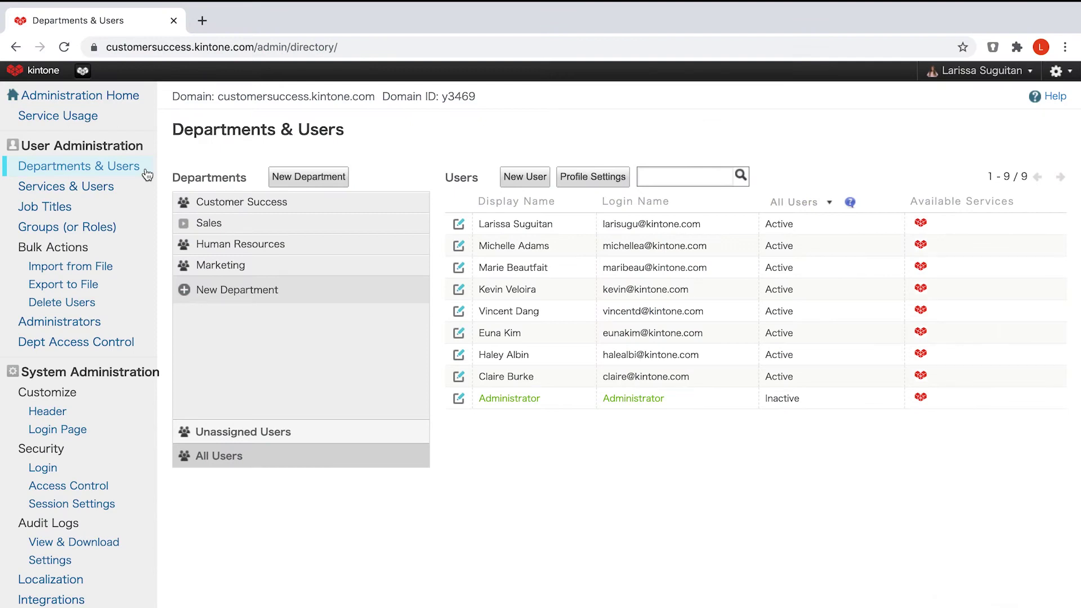
- Create a new top-level department with display name 'Accounting'
click(315, 177)
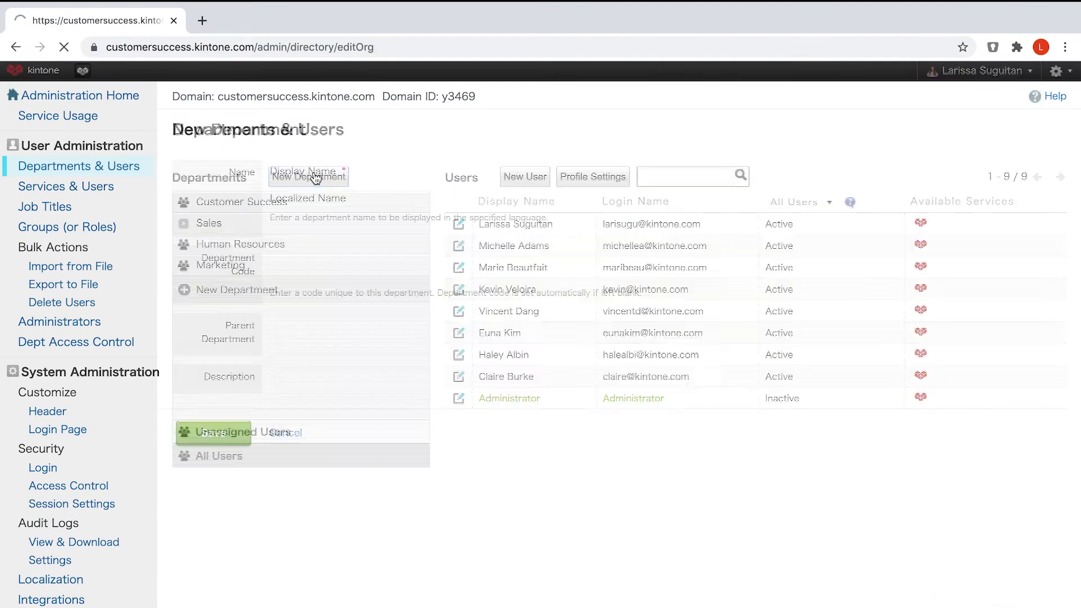
click(347, 190)
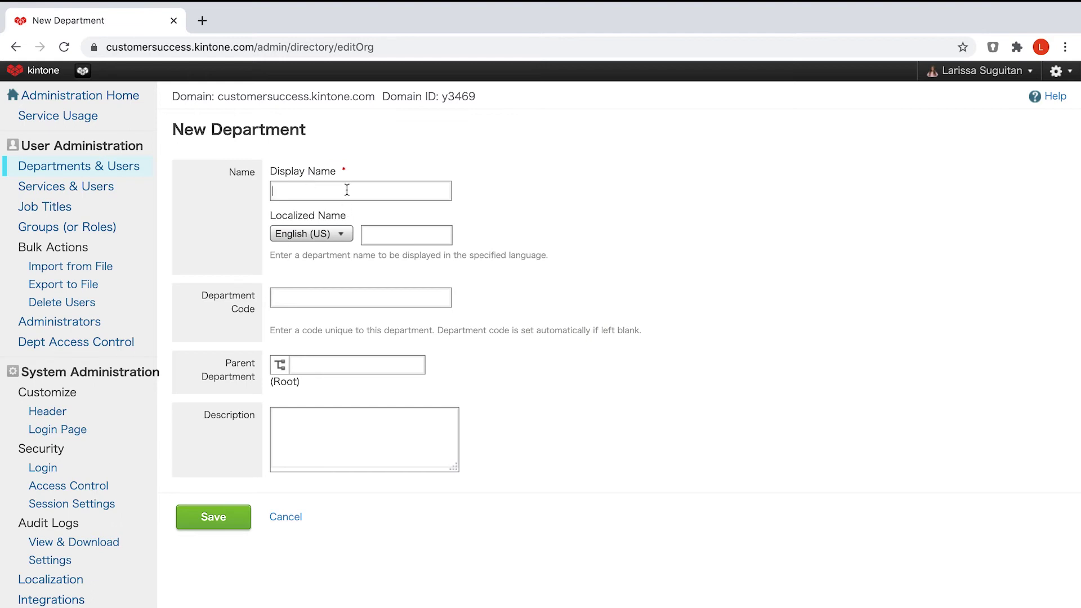
text(Accounting)
scroll(338, 432, down, 1)
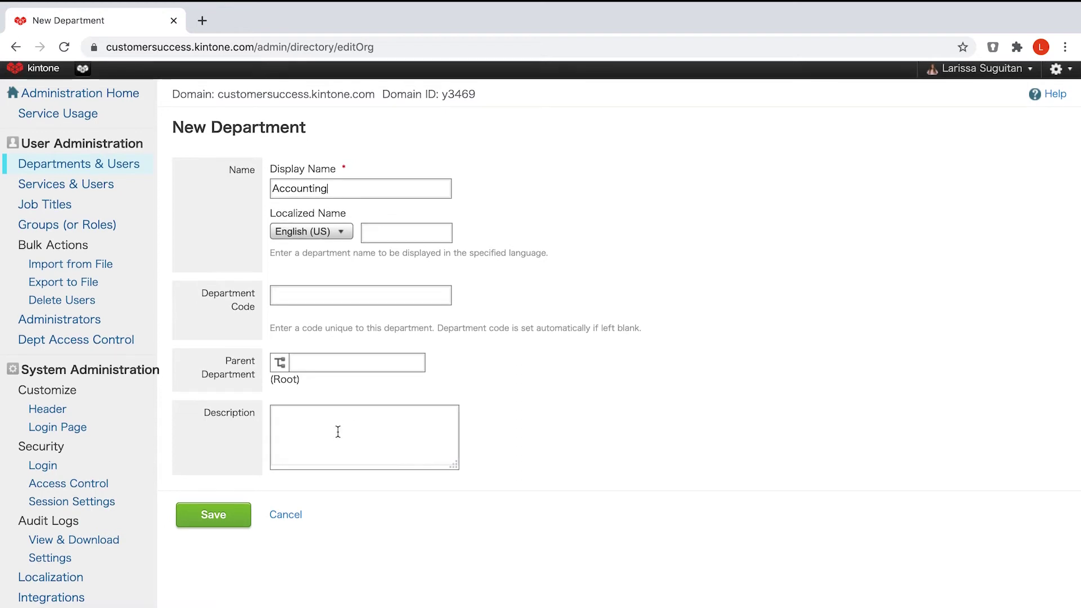
click(233, 516)
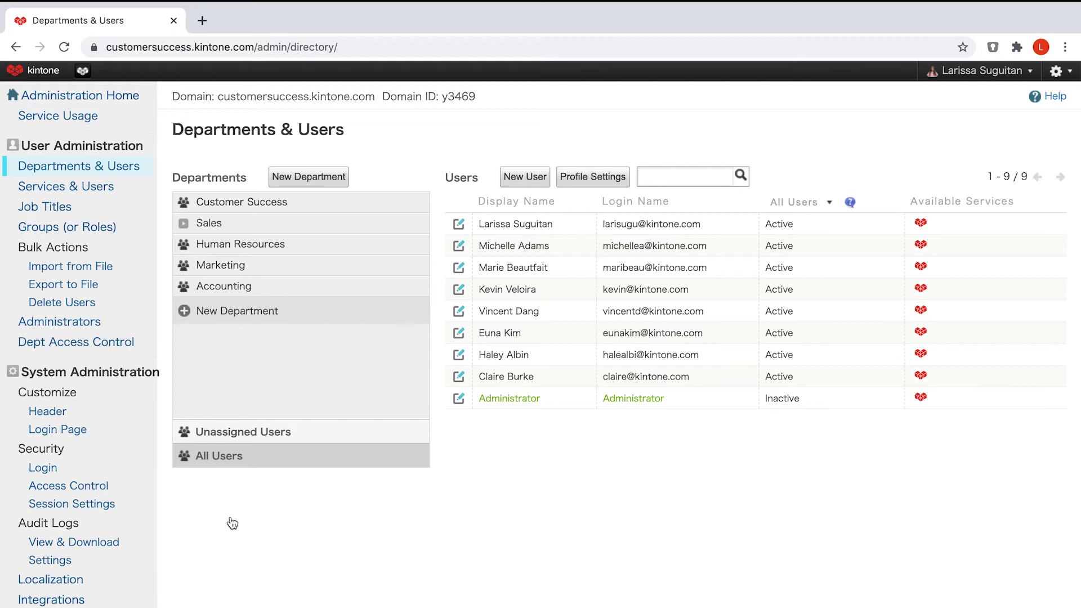
- Add a child department named 'Analytics' beneath Marketing
click(415, 267)
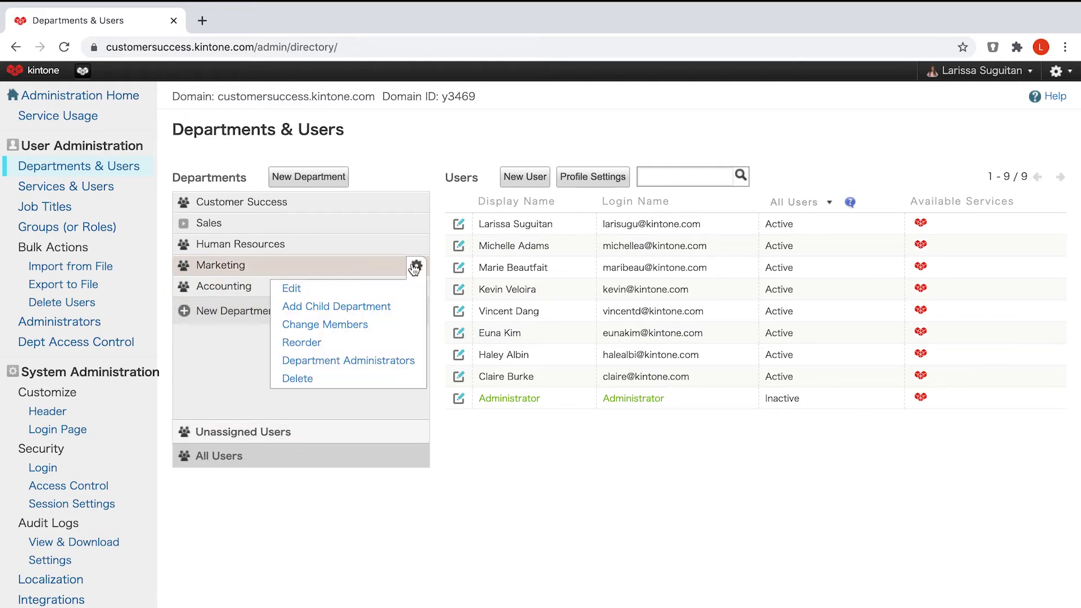
click(367, 308)
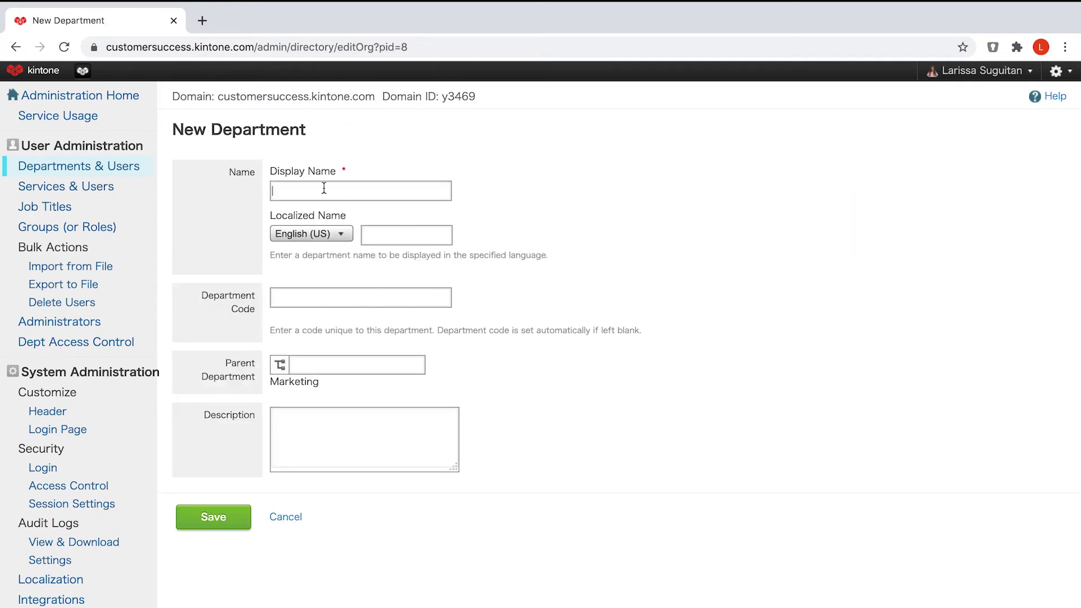
text(A)
key(BackSpace)
text(Analytics)
click(214, 518)
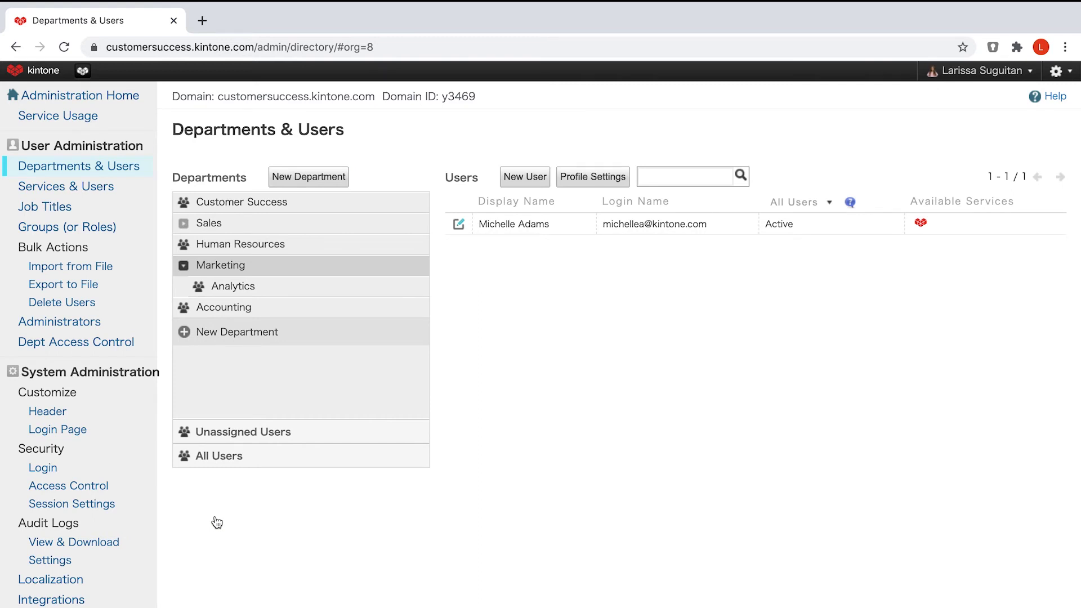
- Add a 'Manager' job title and return to the Departments & Users list
click(85, 209)
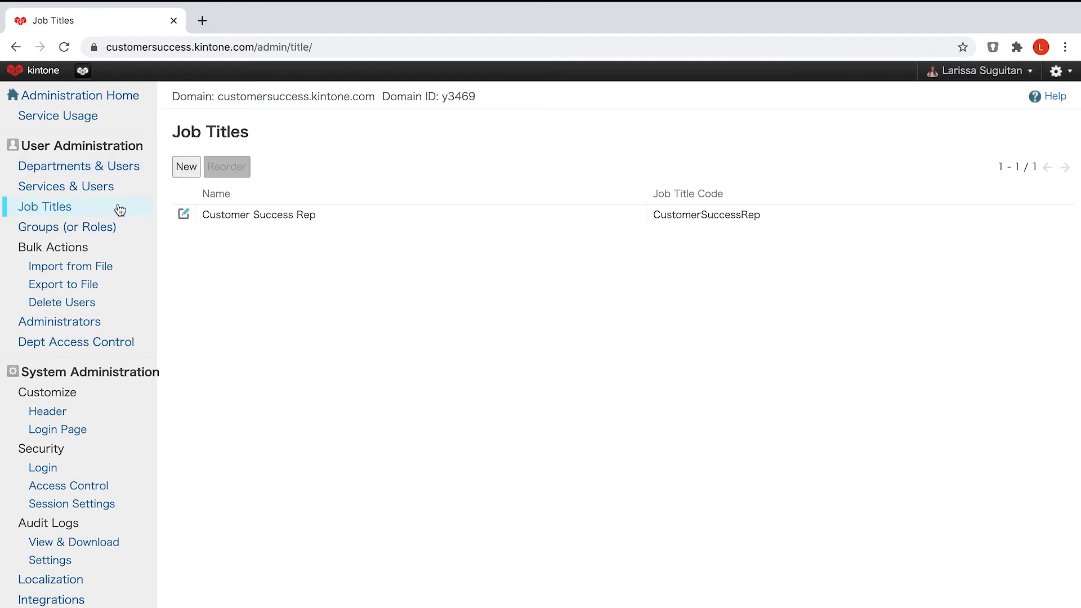
click(186, 167)
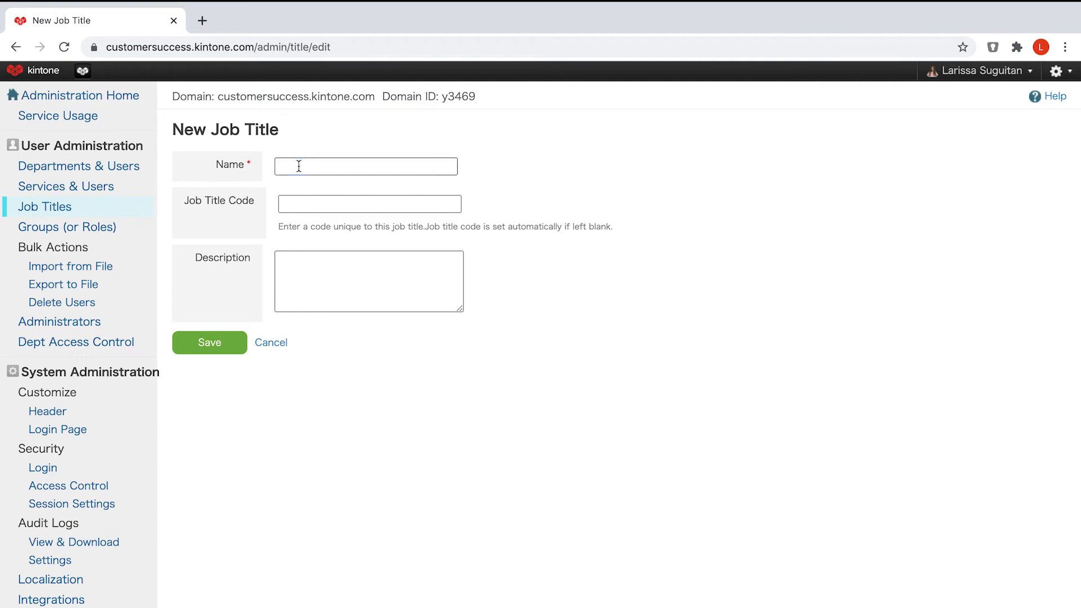
text(Manager)
click(220, 345)
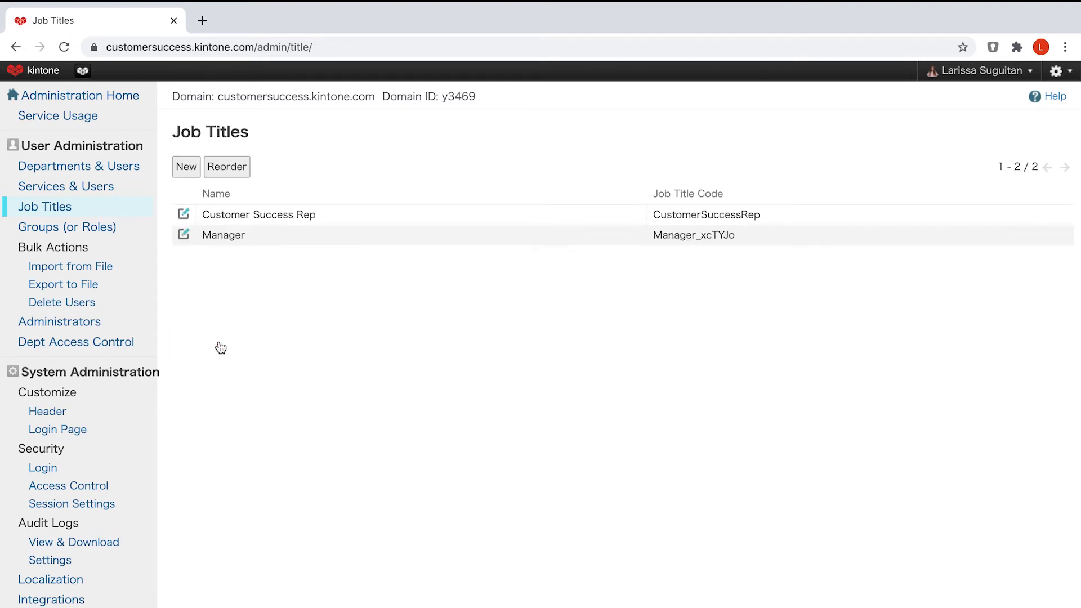
click(121, 168)
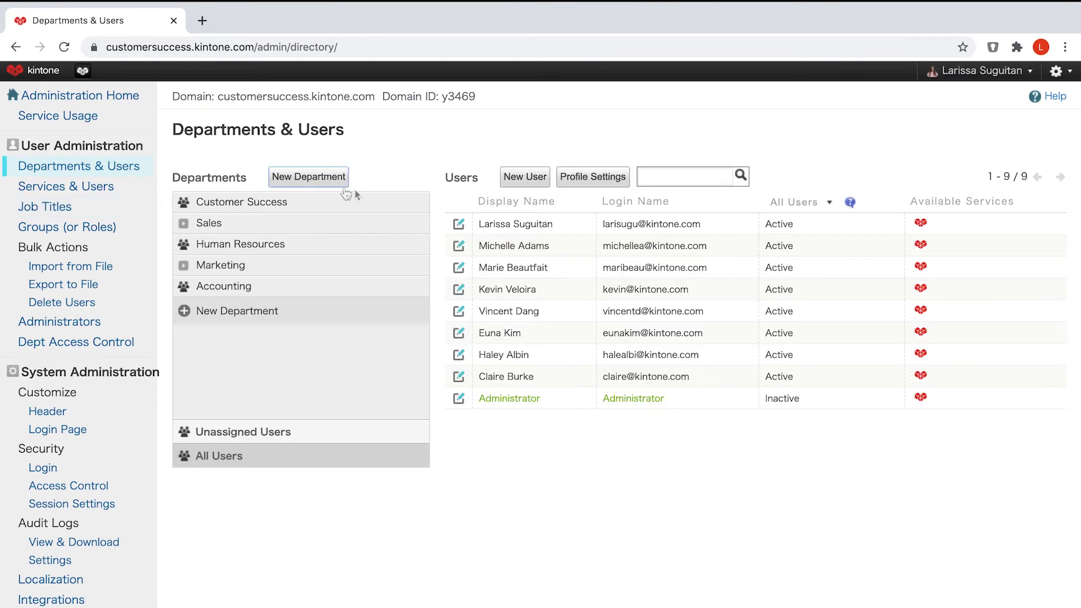
- Set the Marketing user's job title to Manager and save the profile
click(459, 247)
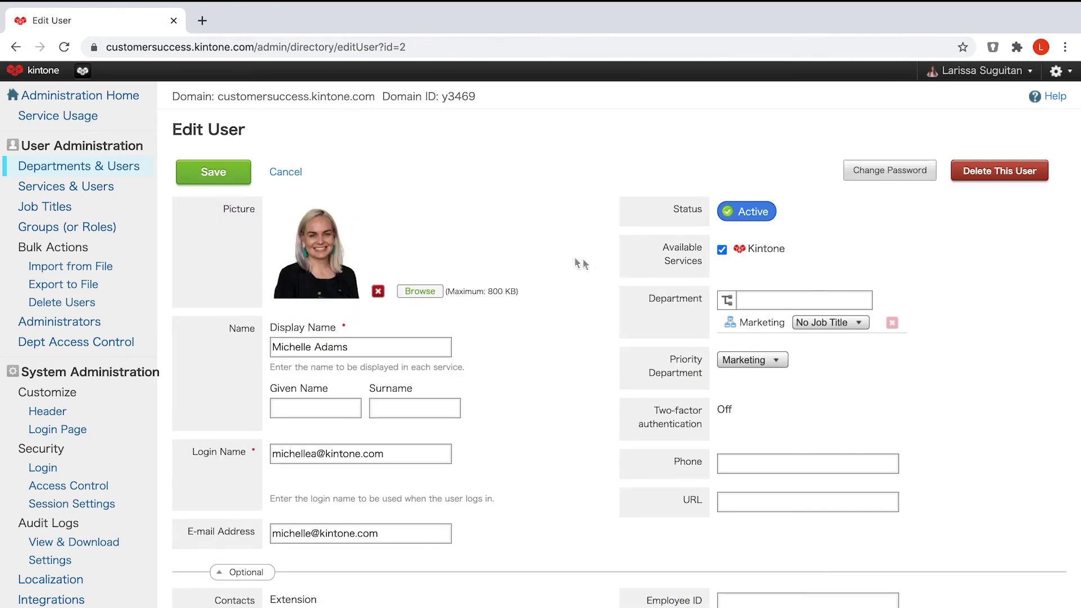
click(845, 330)
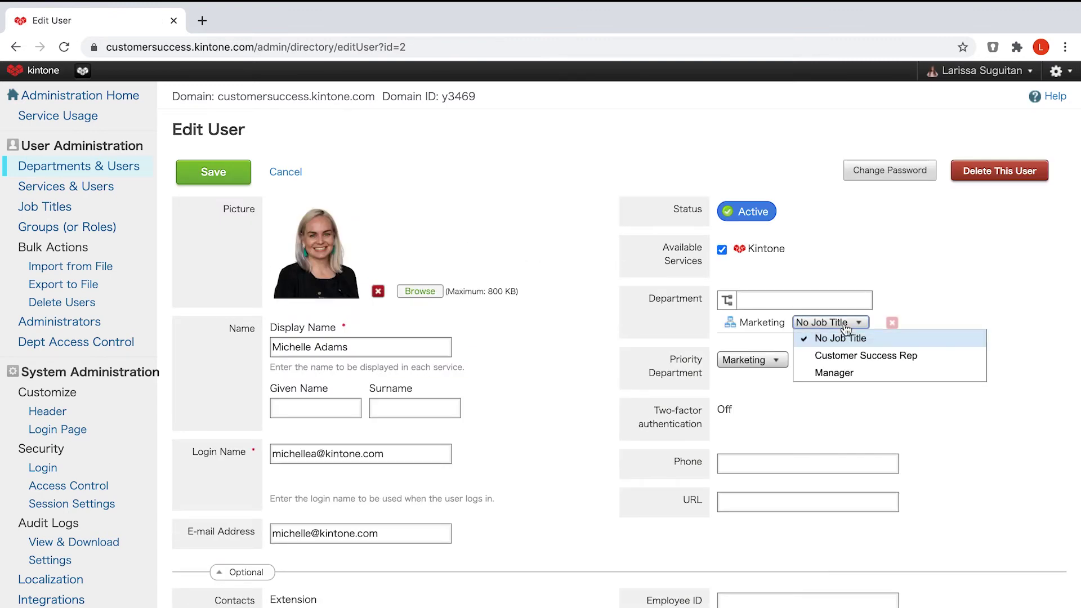
click(849, 374)
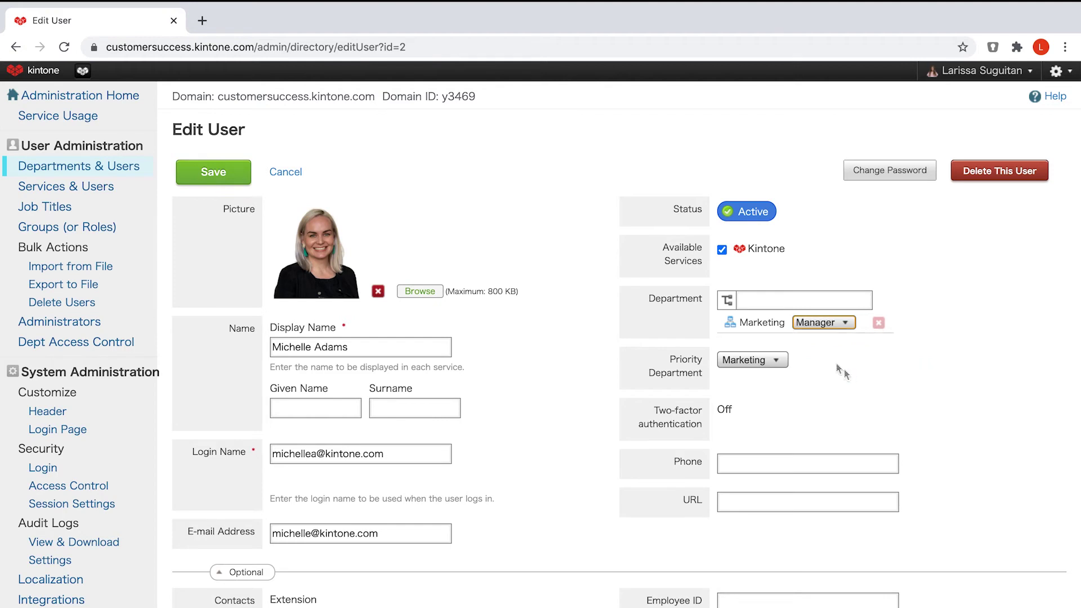
click(232, 172)
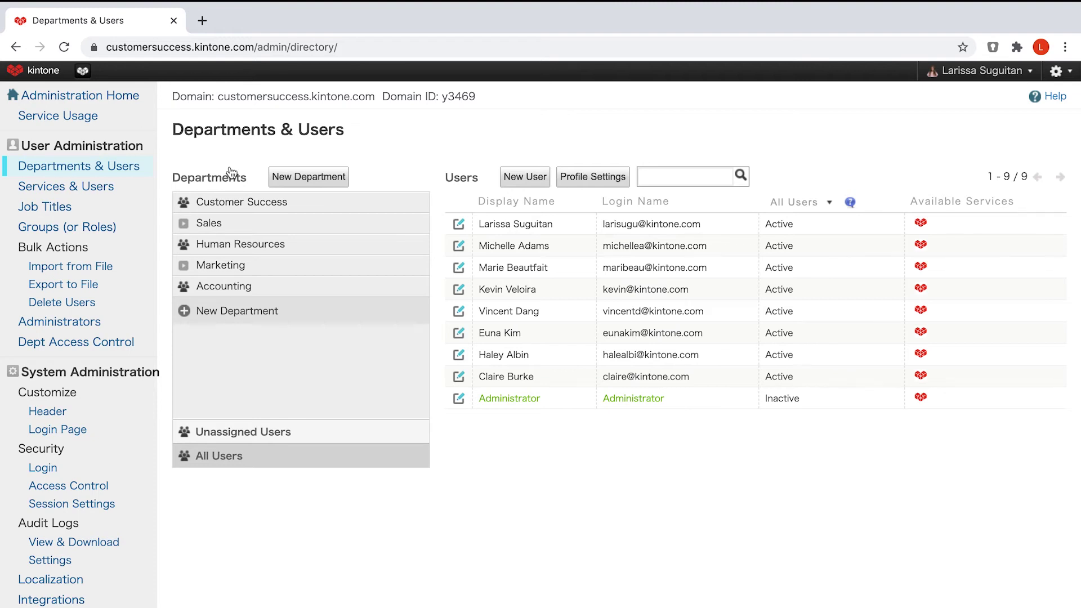
- Create a group named 'Managers' with Dynamic membership
click(97, 228)
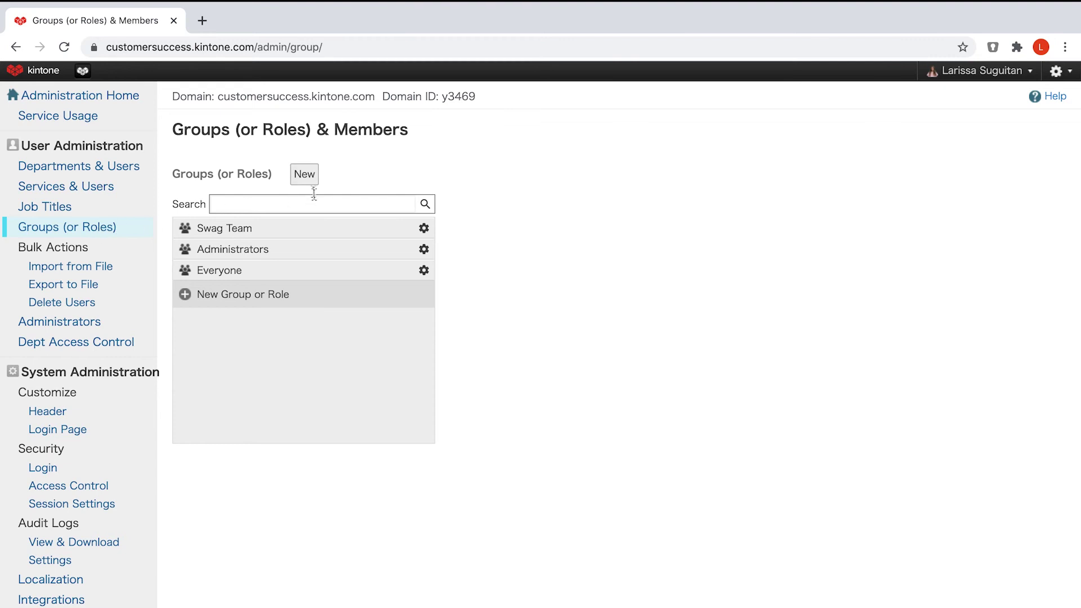
click(304, 175)
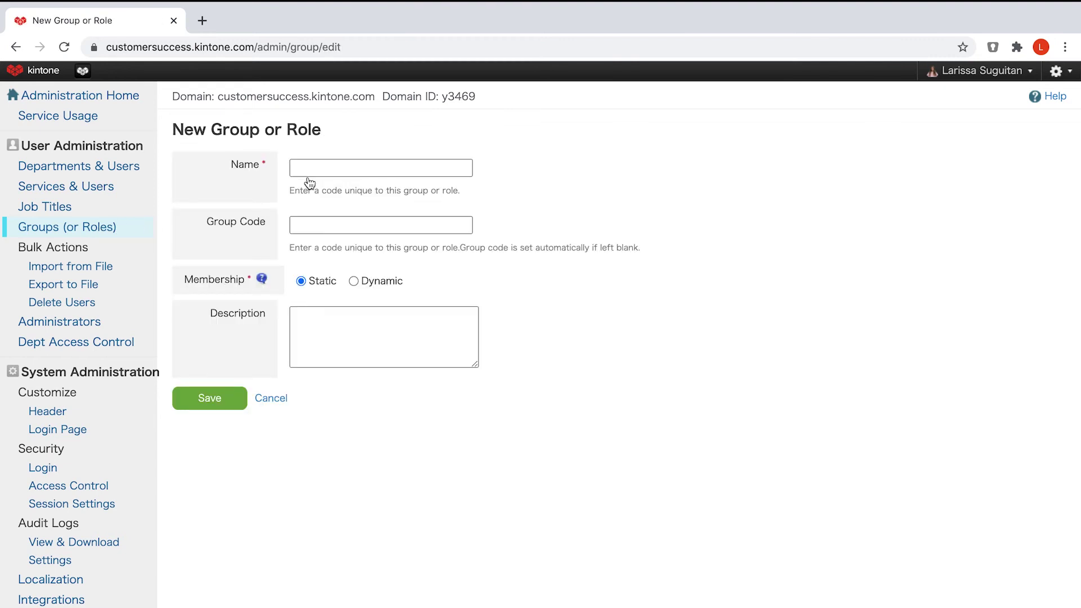
click(402, 169)
text(Managers)
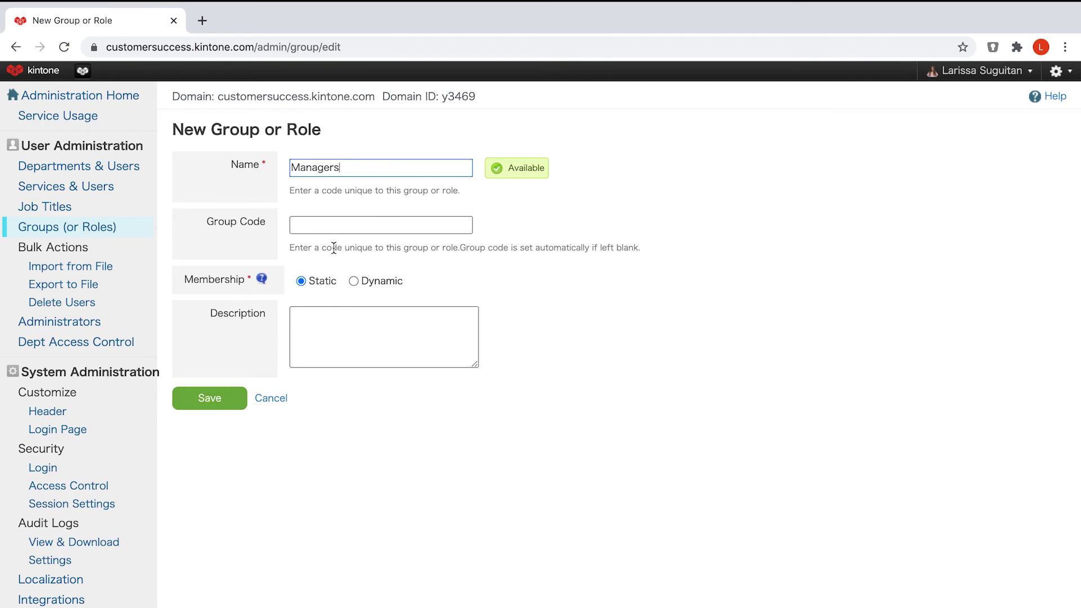
click(387, 280)
click(233, 402)
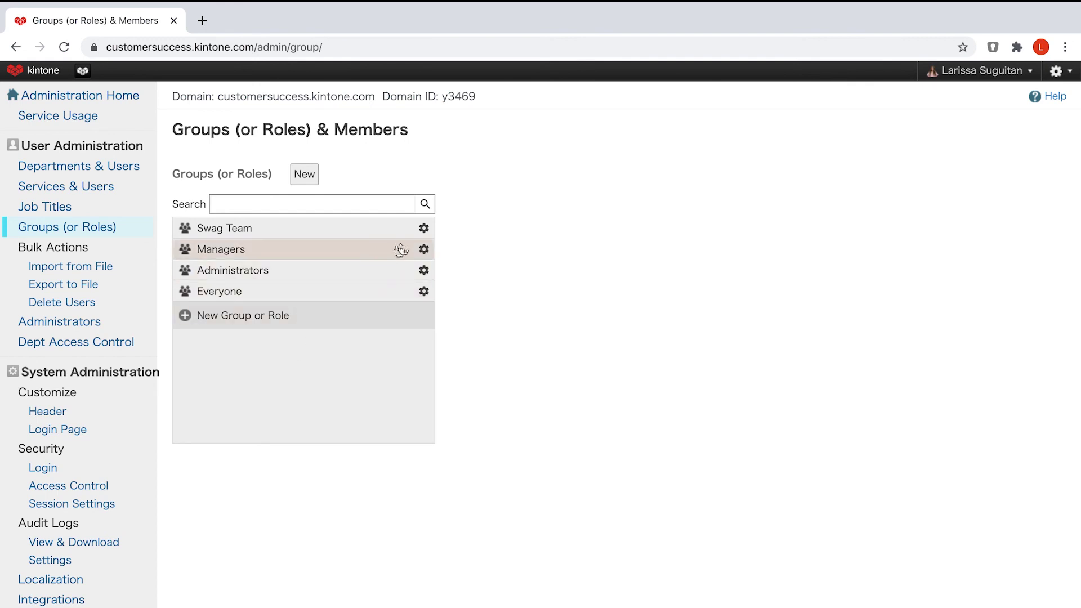
- Give the Managers group the membership condition 'Job Title includes any of Manager'
click(424, 249)
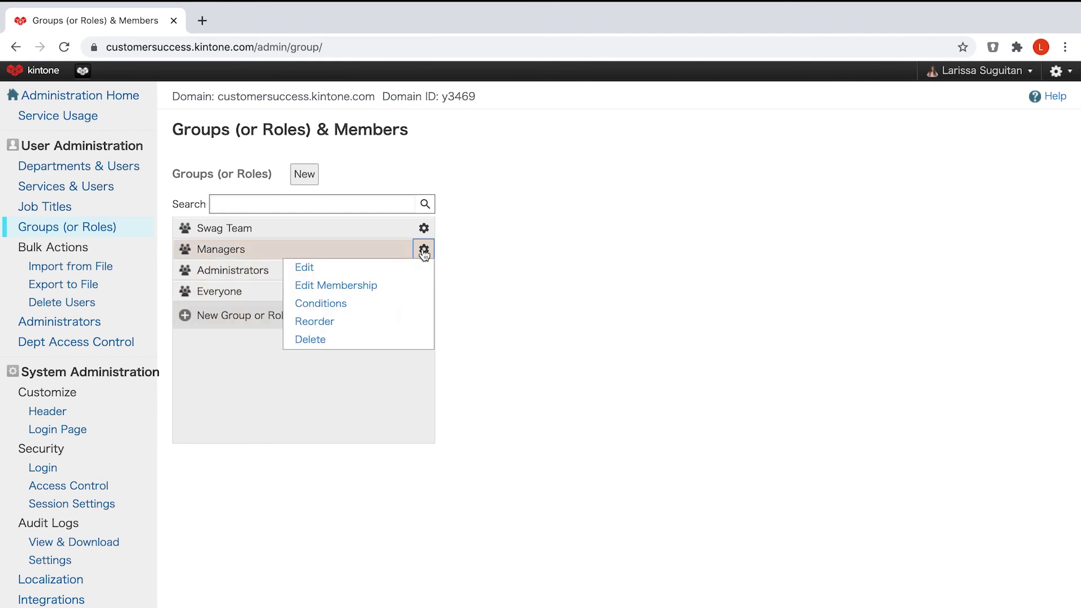
click(377, 287)
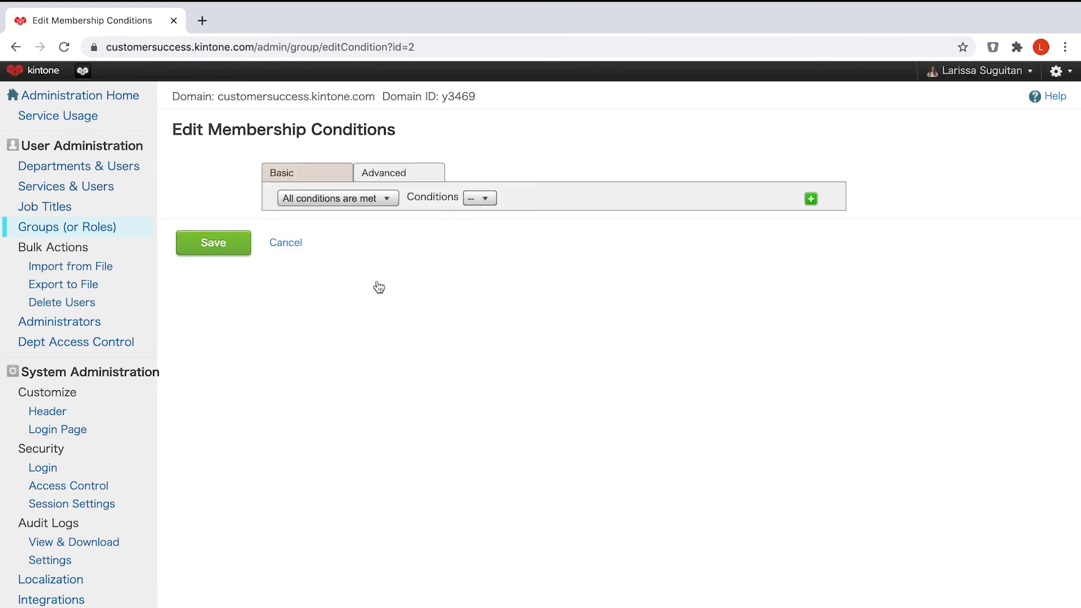
click(392, 201)
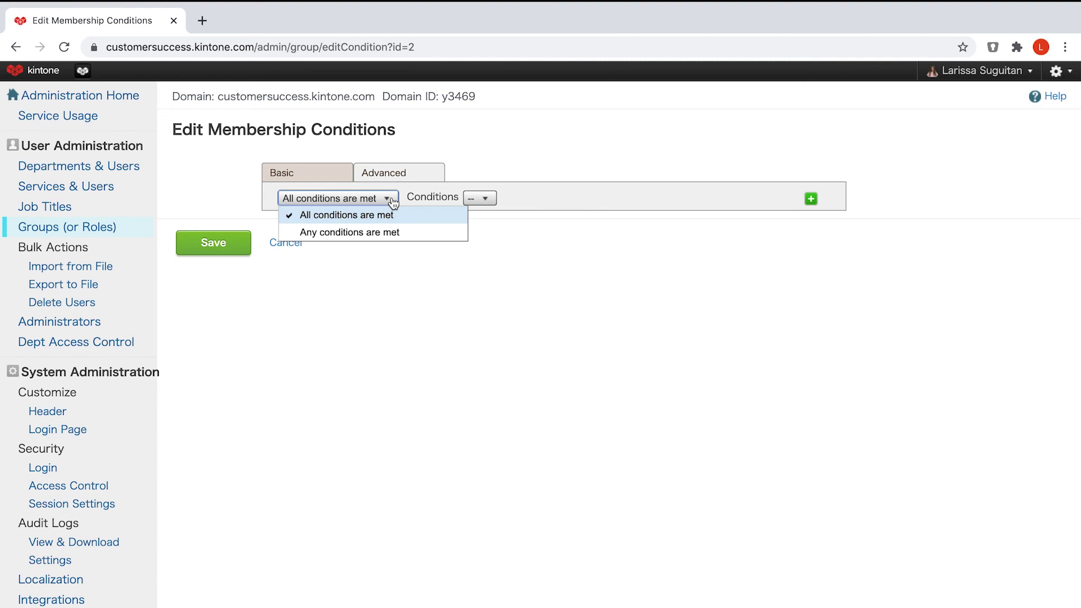
click(478, 201)
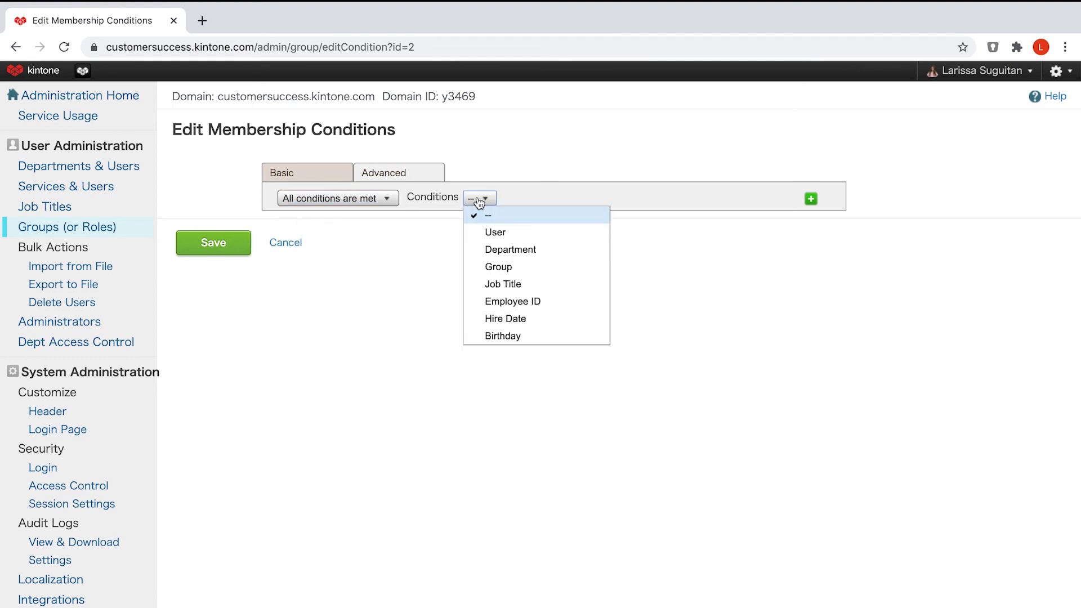
click(516, 285)
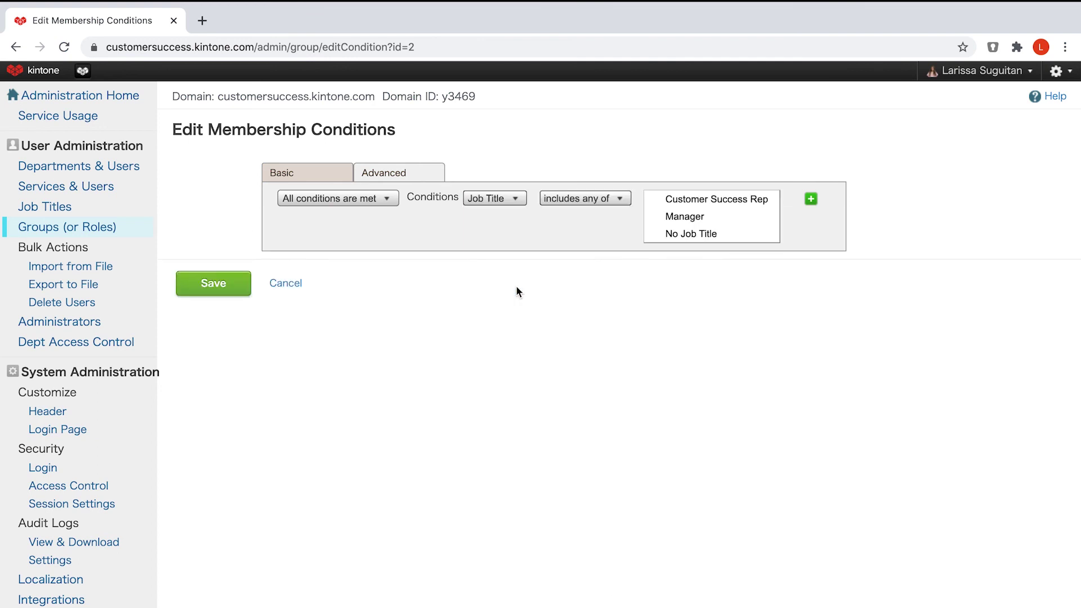
click(689, 219)
click(216, 284)
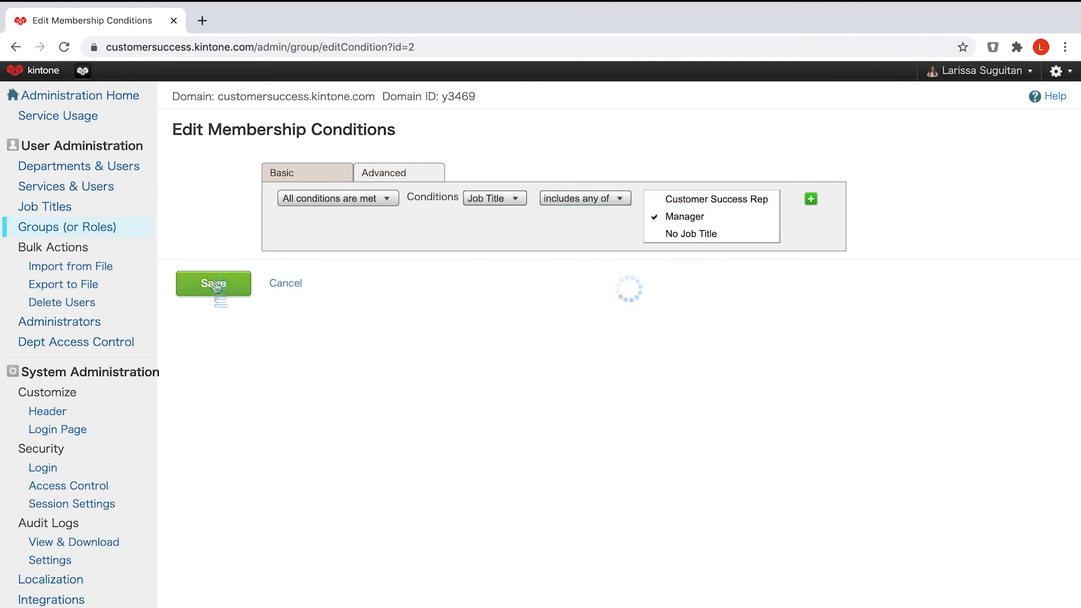